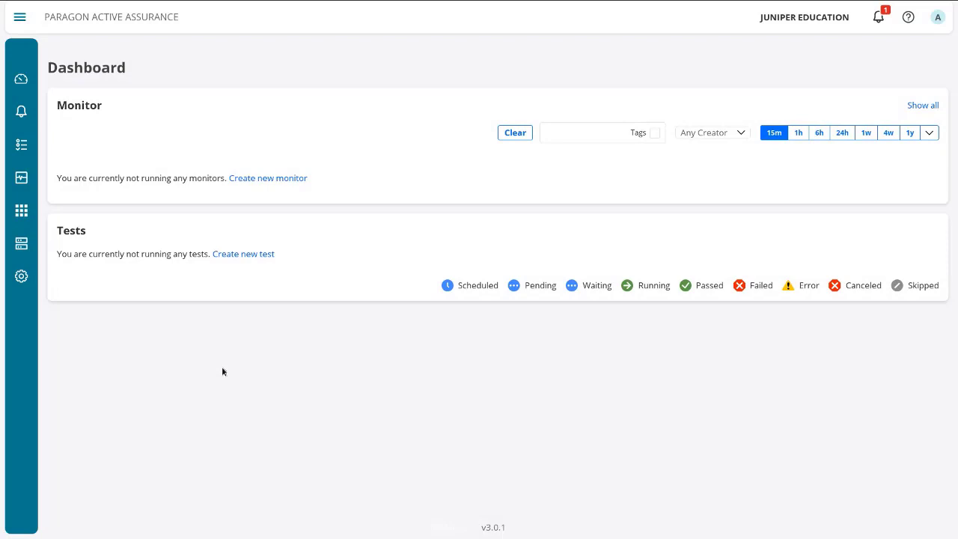
- Create a new test sequence named "VoIP UDP LB" with a VoIP UDP task as its first step
click(21, 146)
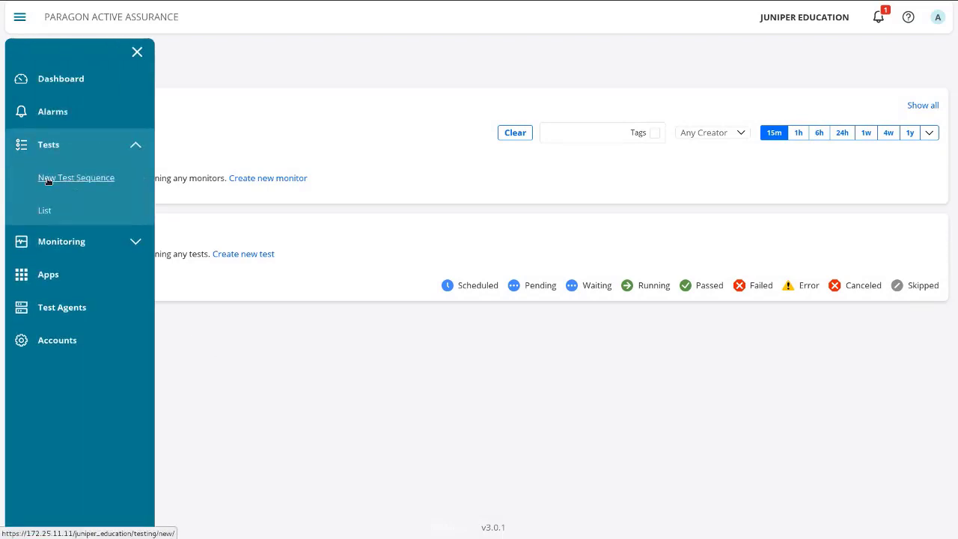
click(43, 178)
click(112, 133)
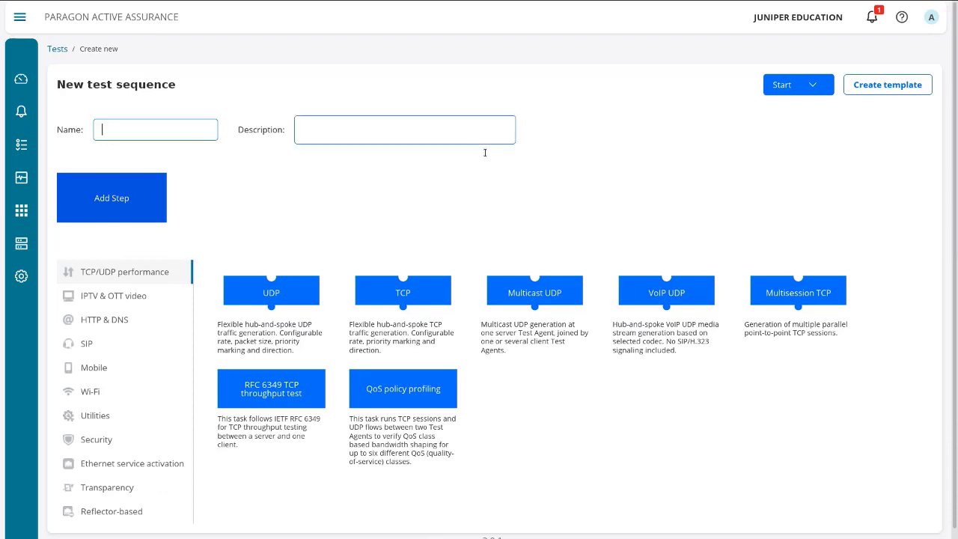
text(VoIP)
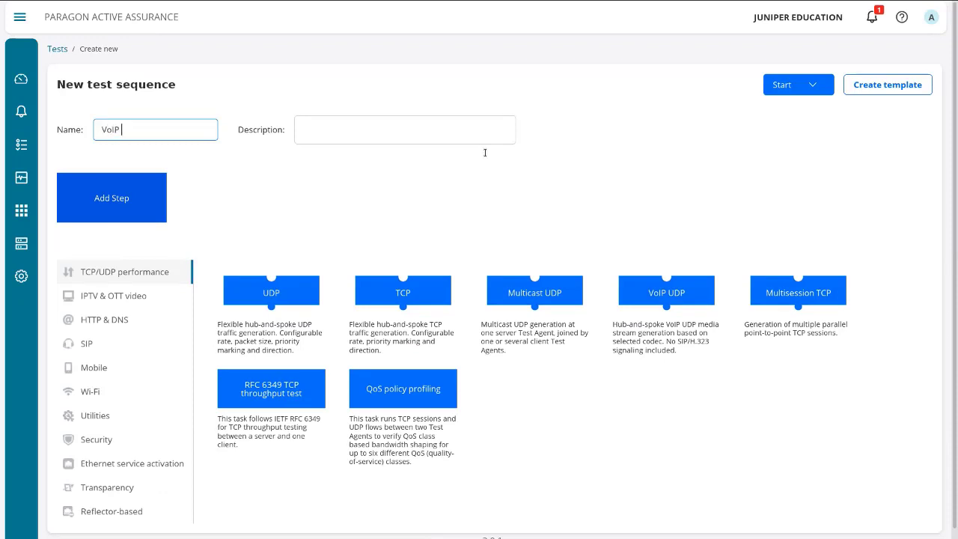
text(UDP LB)
click(690, 293)
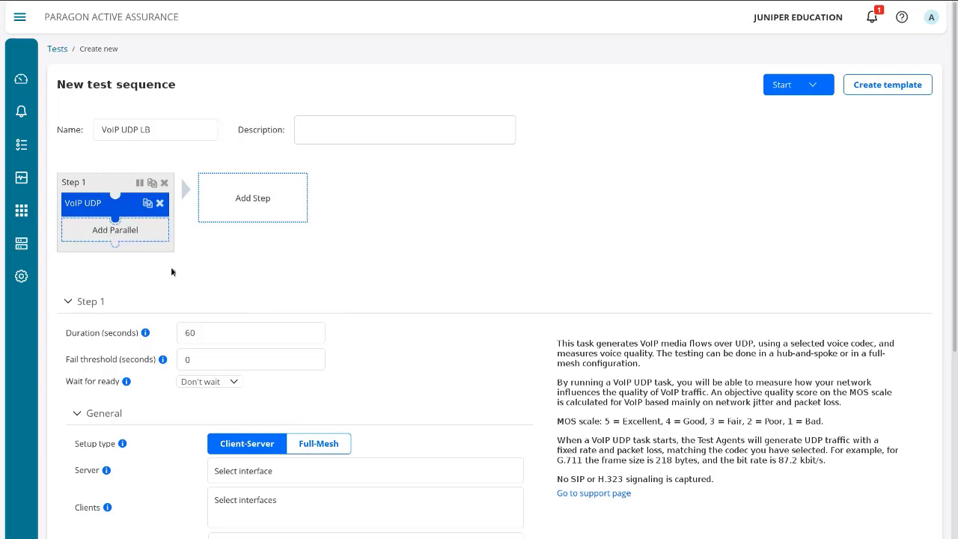
- Set the step's duration to 30 seconds and its setup type to Full-Mesh
drag(204, 336, 172, 332)
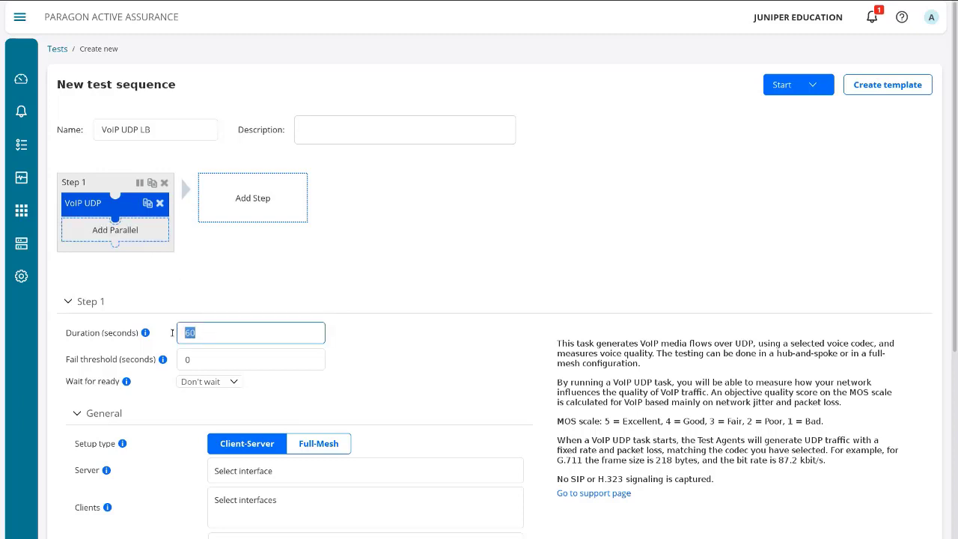
text(30)
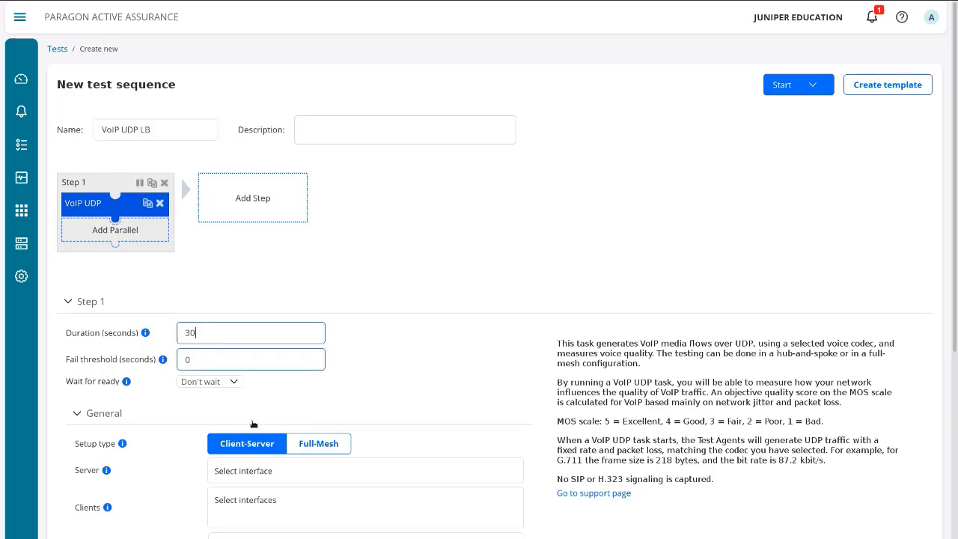
click(305, 443)
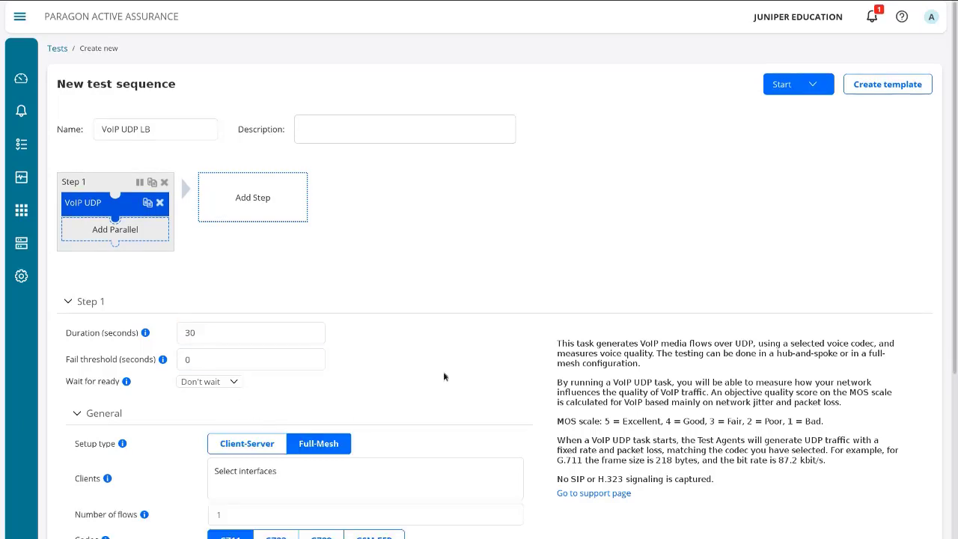
- Choose the eth1 interfaces of TA-1 (172.29.1.100/24) and TA-2 (172.29.4.100/24) as the clients
scroll(443, 371, down, 3)
click(264, 387)
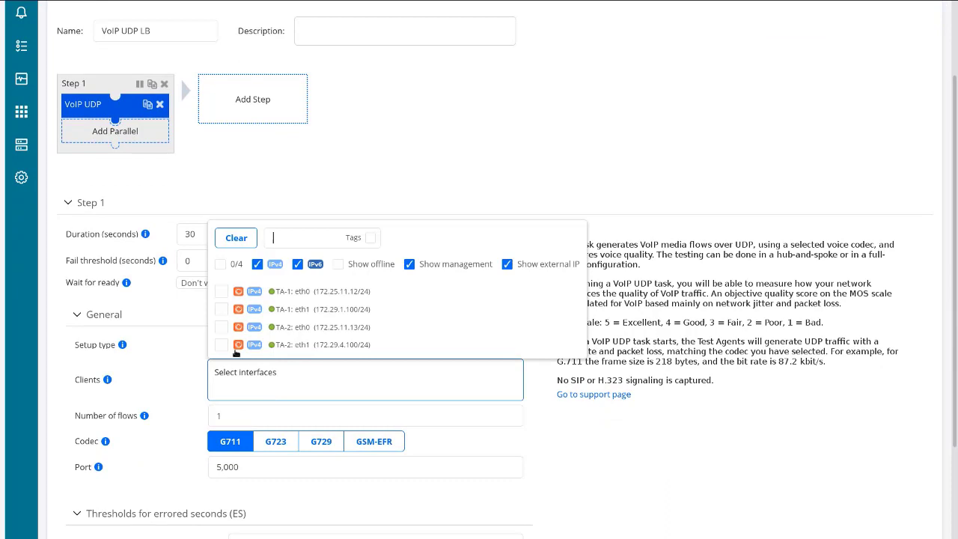
click(221, 309)
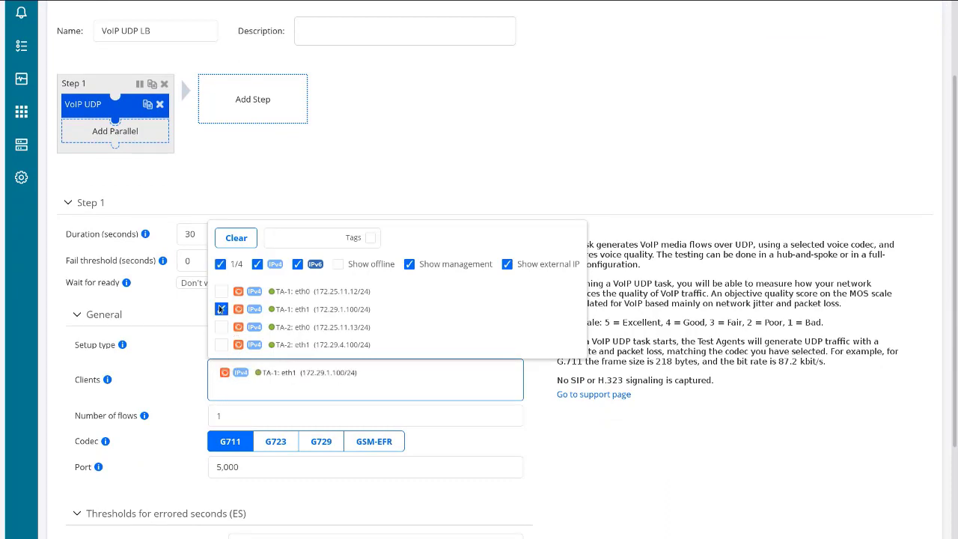
click(221, 344)
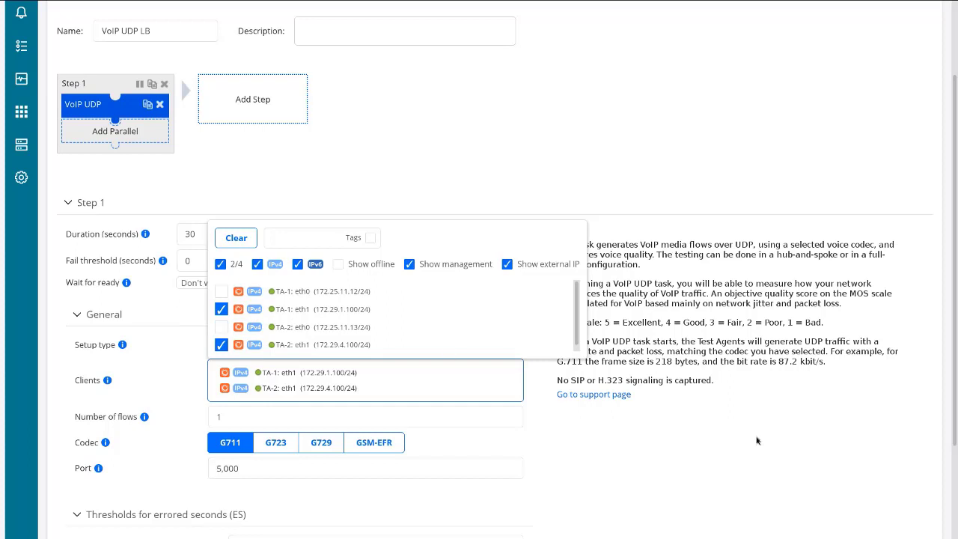
click(581, 435)
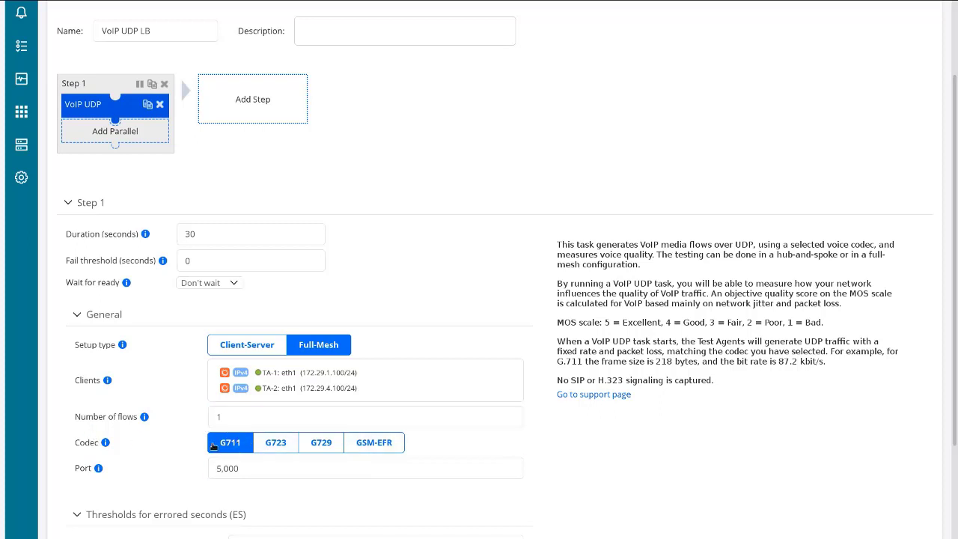
- Set the voice codec to GSM-EFR and the port to 1001
click(361, 444)
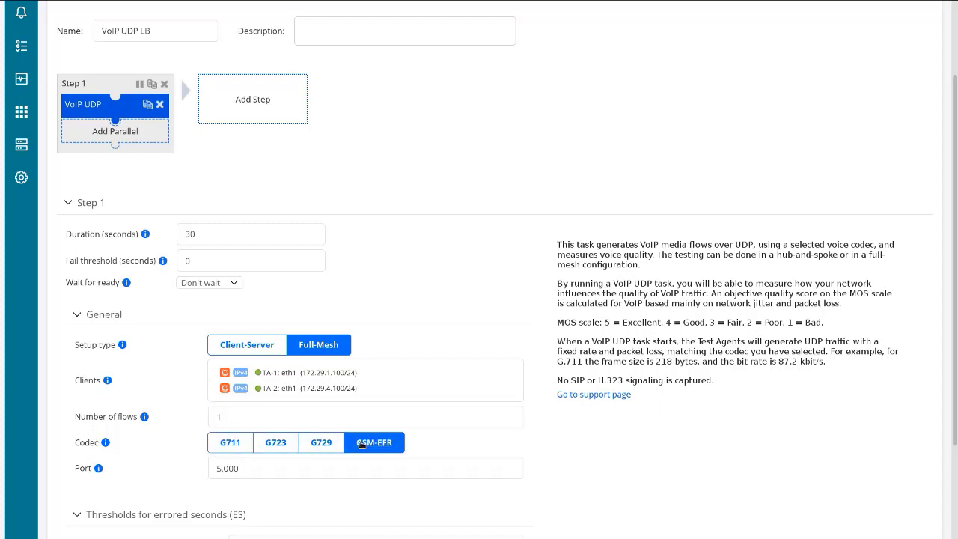
click(253, 476)
key(BackSpace)
key(BackSpace)
key(BackSpace)
key(BackSpace)
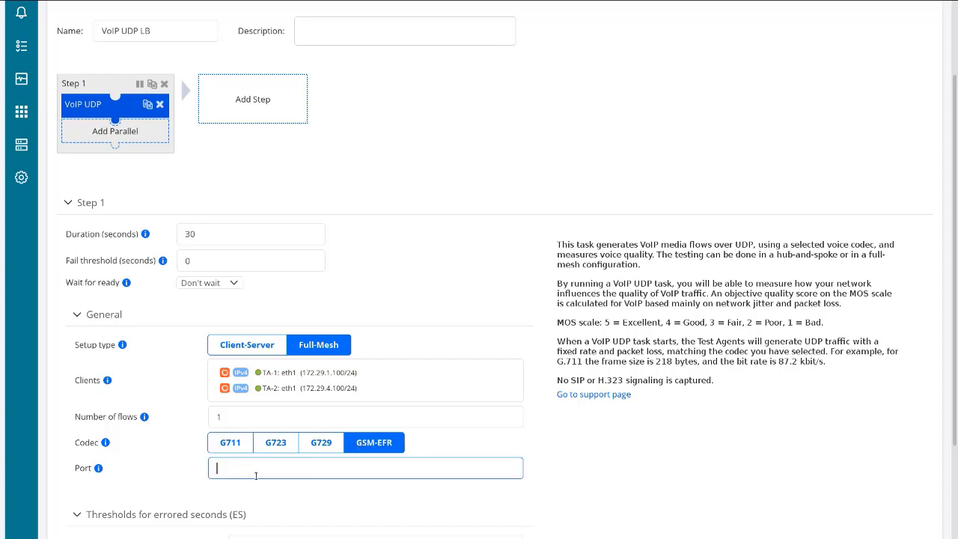
text(1001)
click(678, 449)
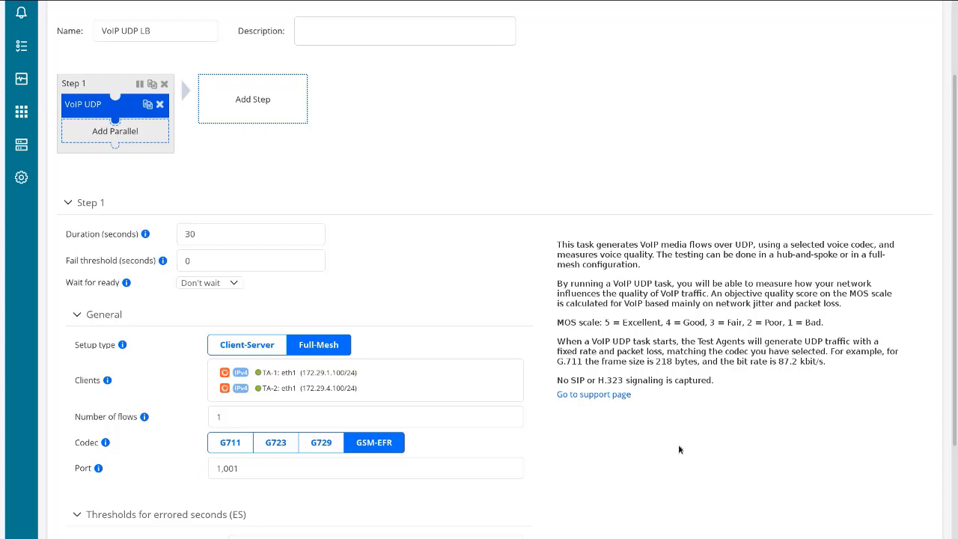
- Set the errored-seconds thresholds to MOS 5 and expected DSCP 10 (af11) / IPP 1
scroll(678, 449, down, 2)
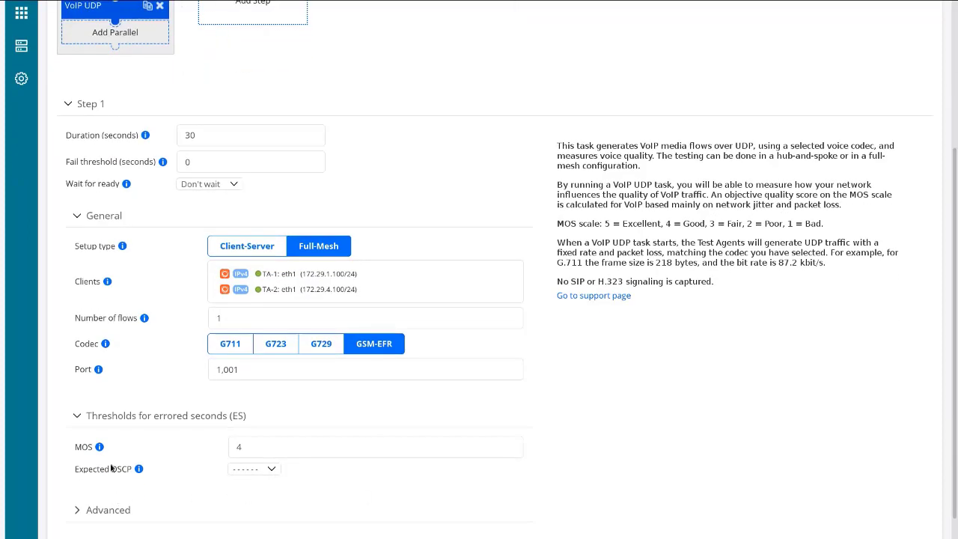
click(271, 447)
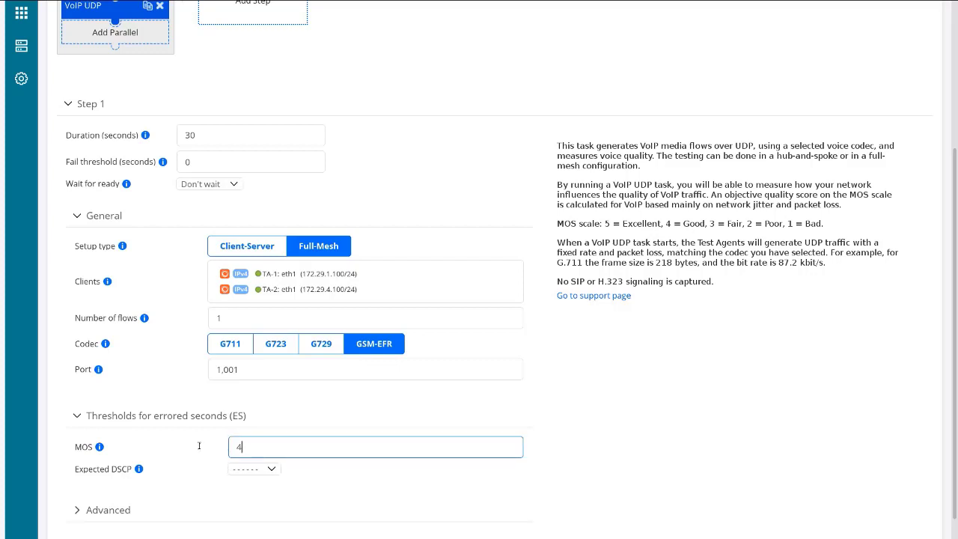
key(ctrl+a)
text(5)
click(241, 470)
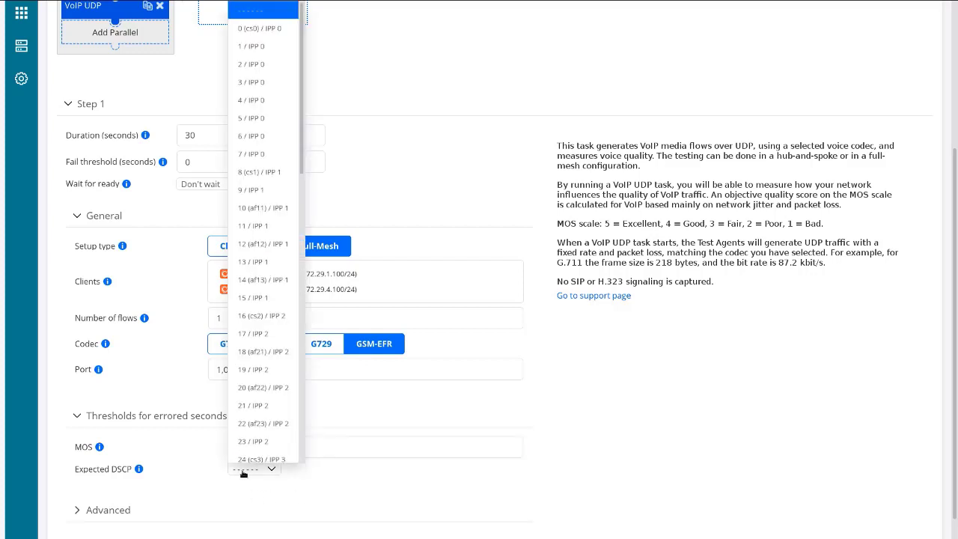
click(258, 209)
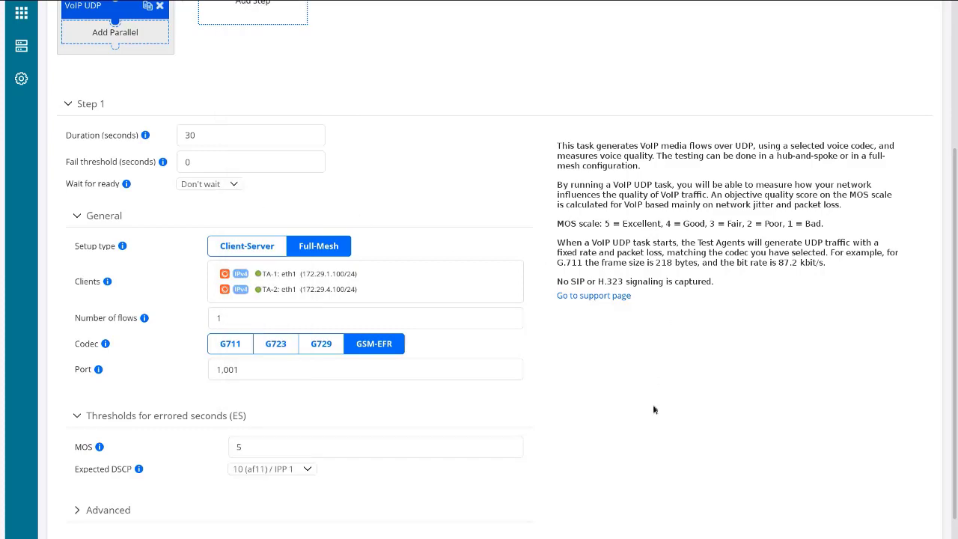
- Start the VoIP UDP LB test and check the MOS result of its first stream
scroll(653, 409, up, 3)
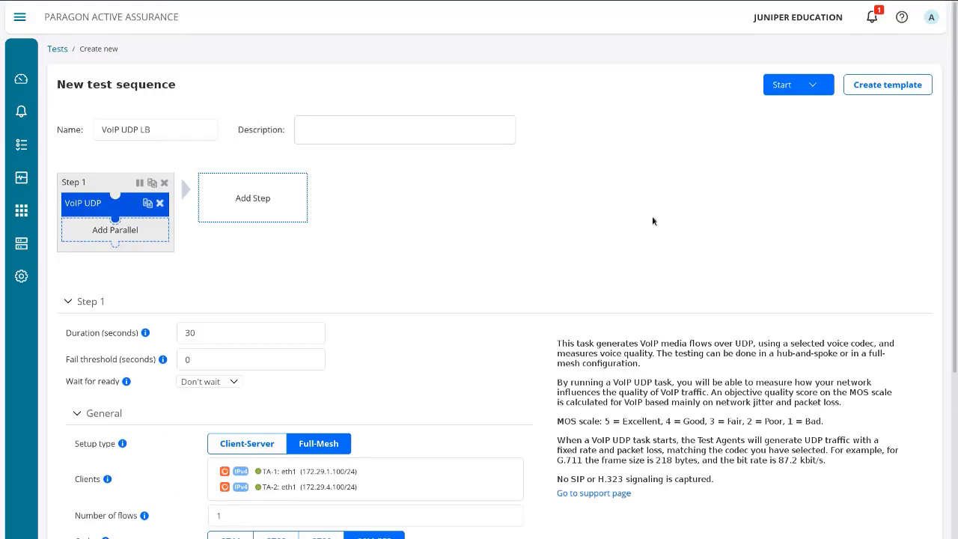
click(778, 86)
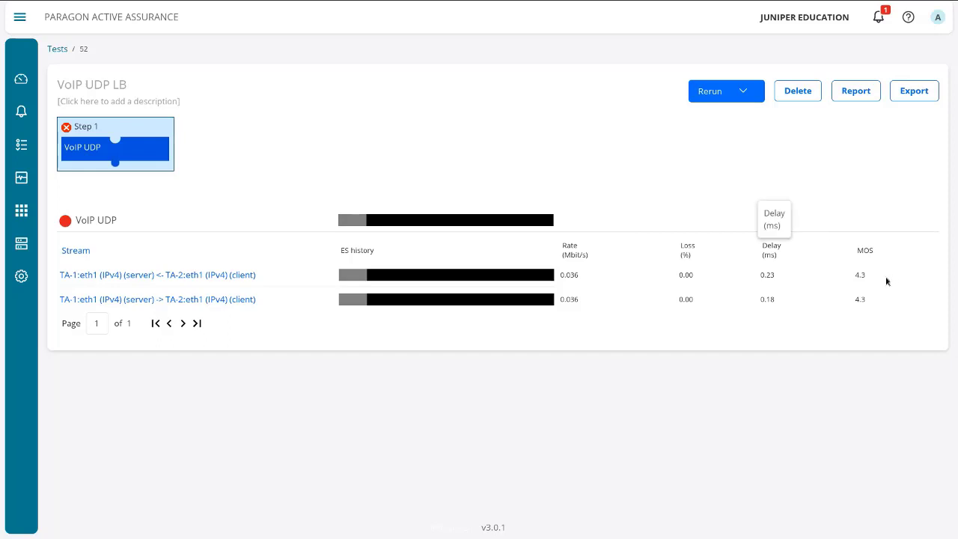
drag(864, 275, 852, 278)
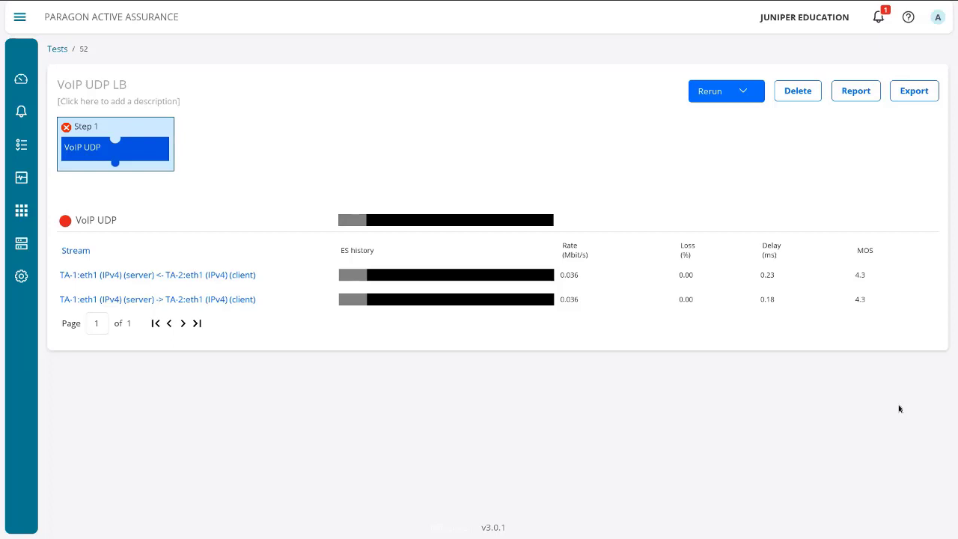
- Open the graph of the TA-1 server from TA-2 client stream and plot only jitter and MOS
click(237, 275)
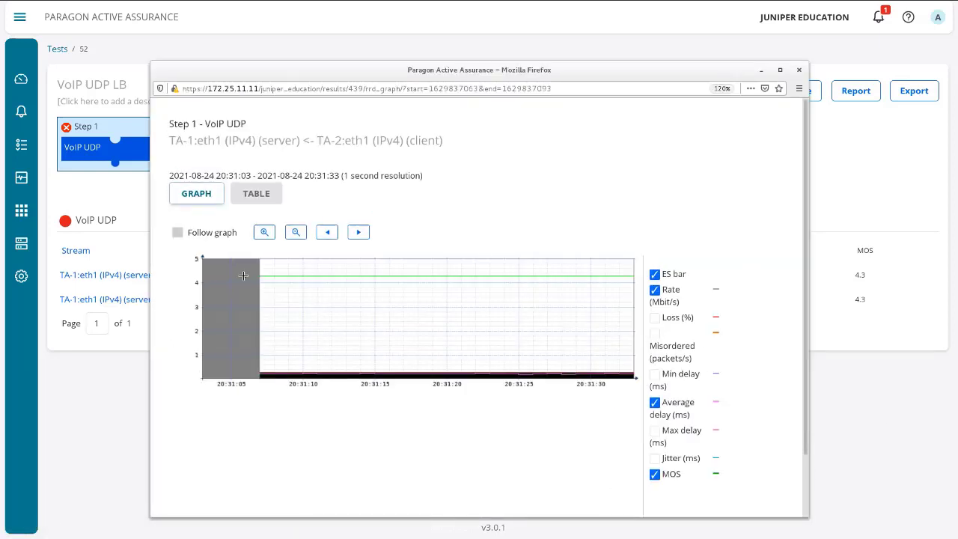
click(654, 274)
click(655, 291)
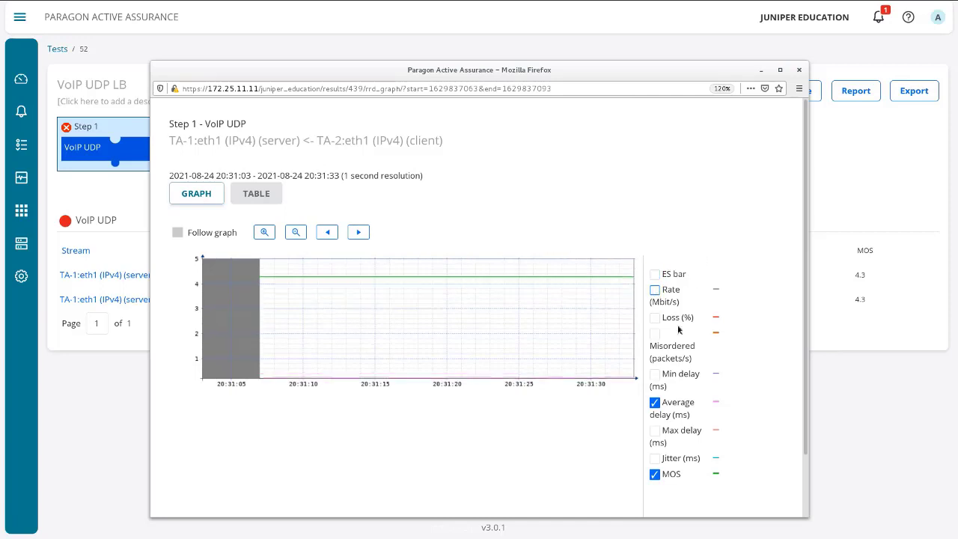
click(655, 458)
click(656, 403)
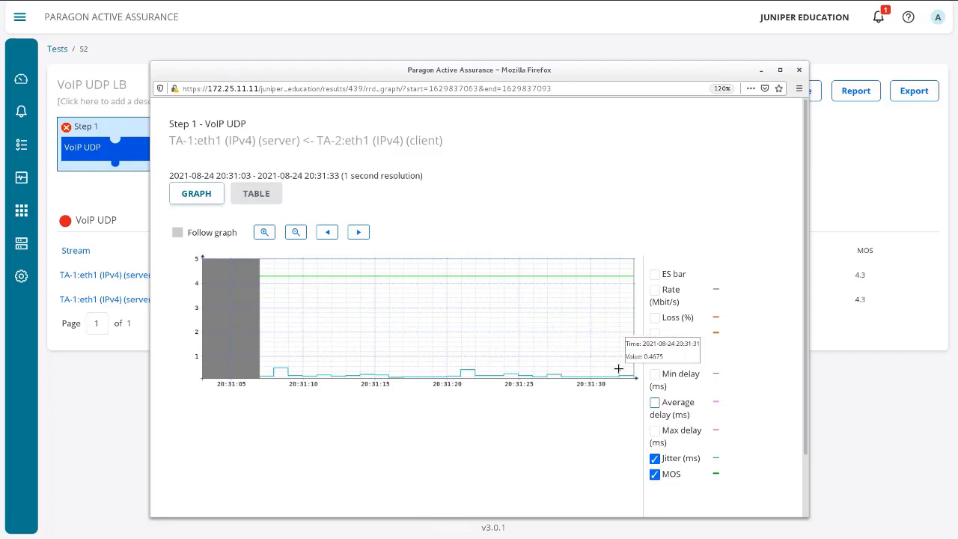
- Examine the stream's per-second results as a table, including the MOS and ES columns, and close the results window
click(265, 193)
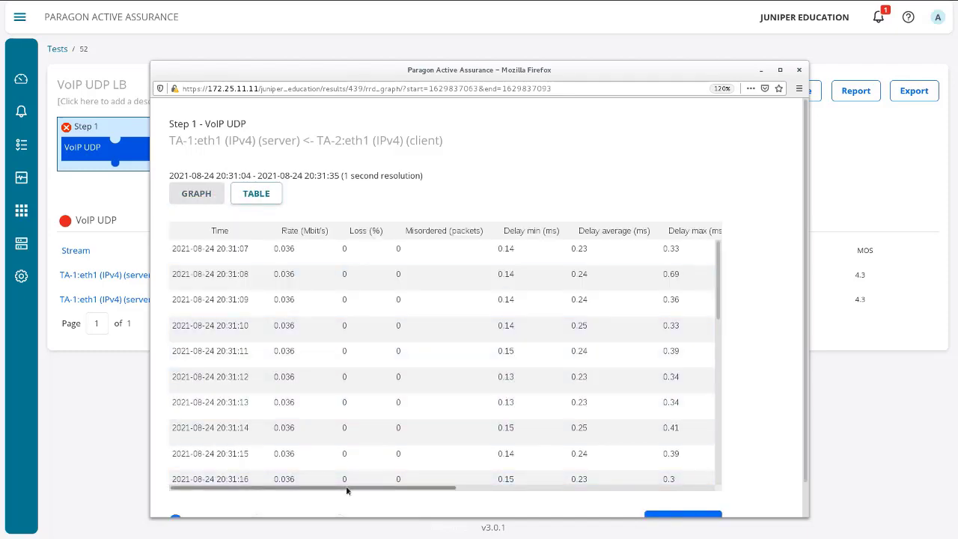
drag(346, 490, 680, 530)
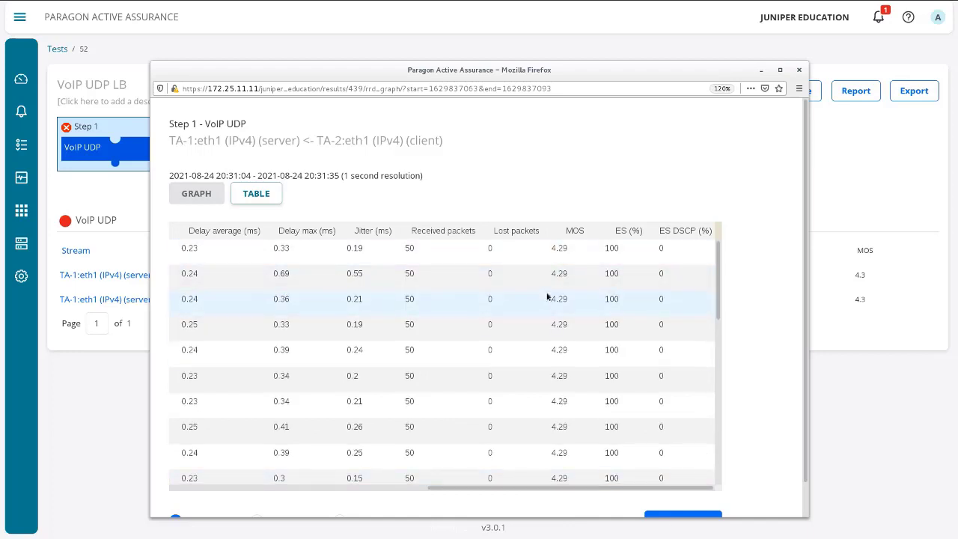
scroll(547, 297, down, 2)
scroll(547, 297, up, 2)
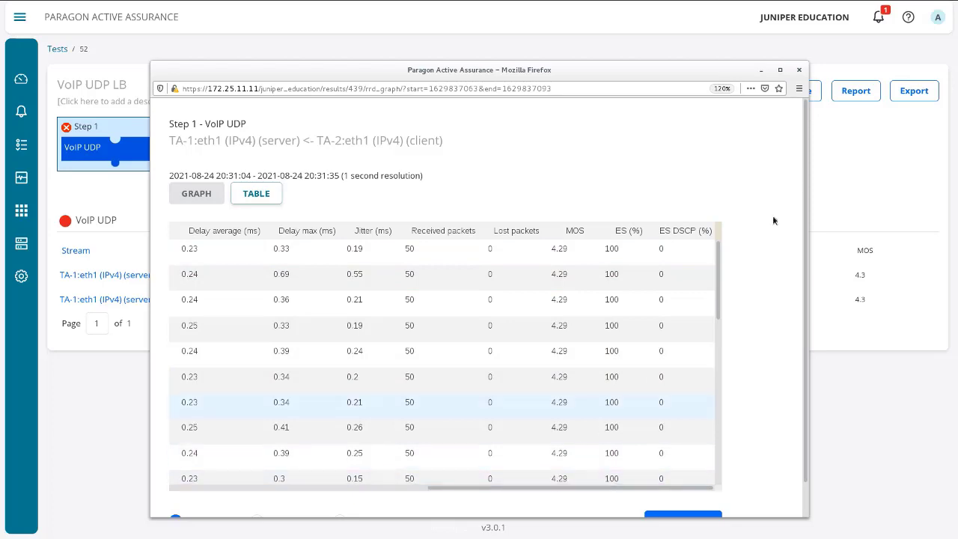
click(799, 69)
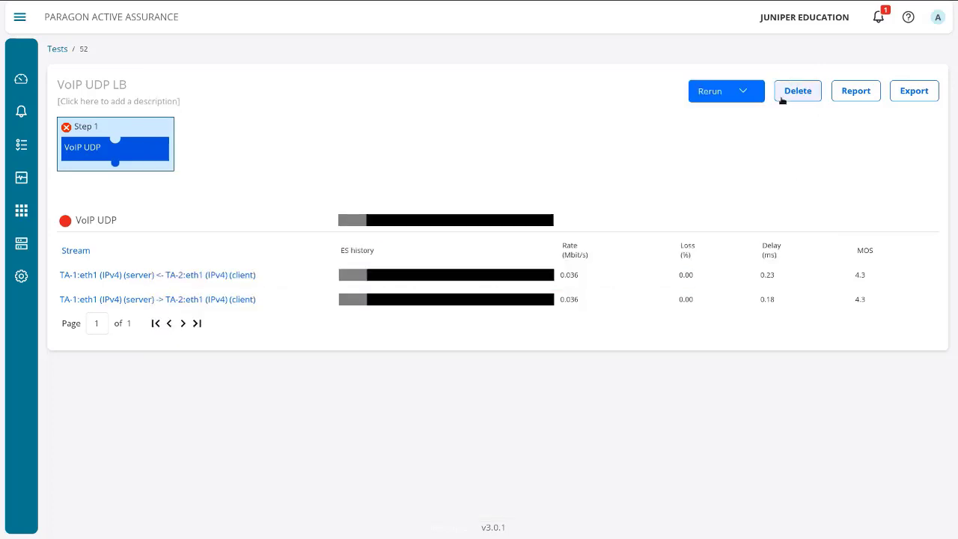
- Reopen the VoIP UDP LB test for a rerun and set its MOS threshold to 4
click(722, 93)
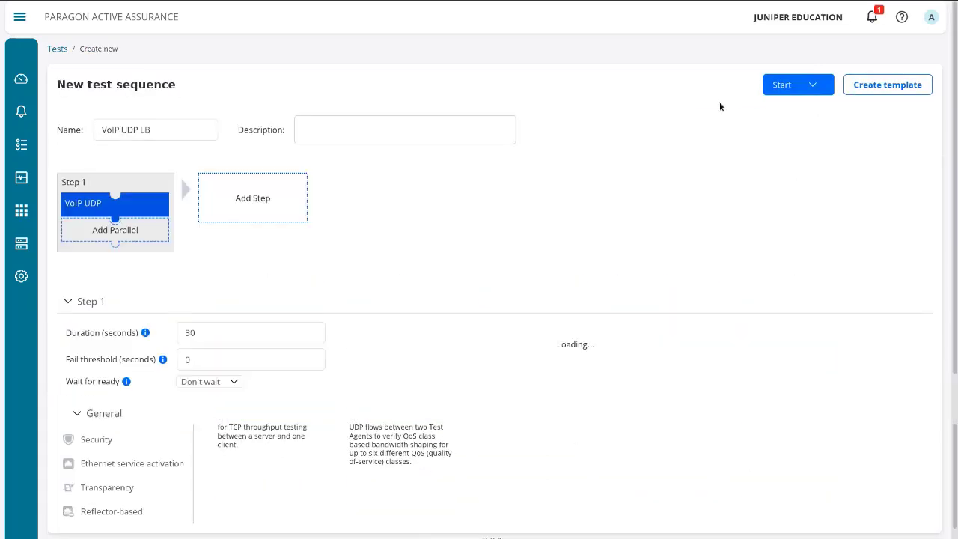
scroll(367, 382, down, 2)
scroll(377, 385, down, 2)
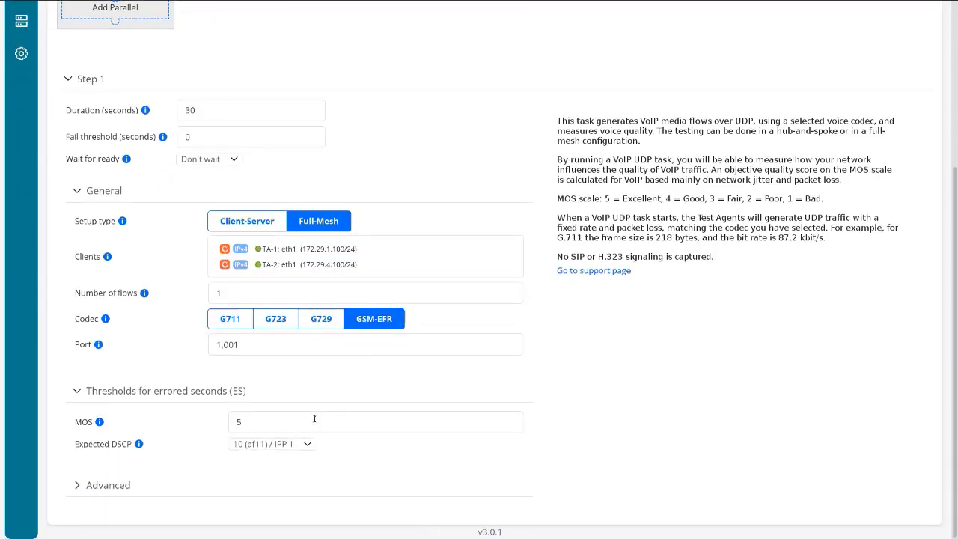
drag(281, 419, 199, 419)
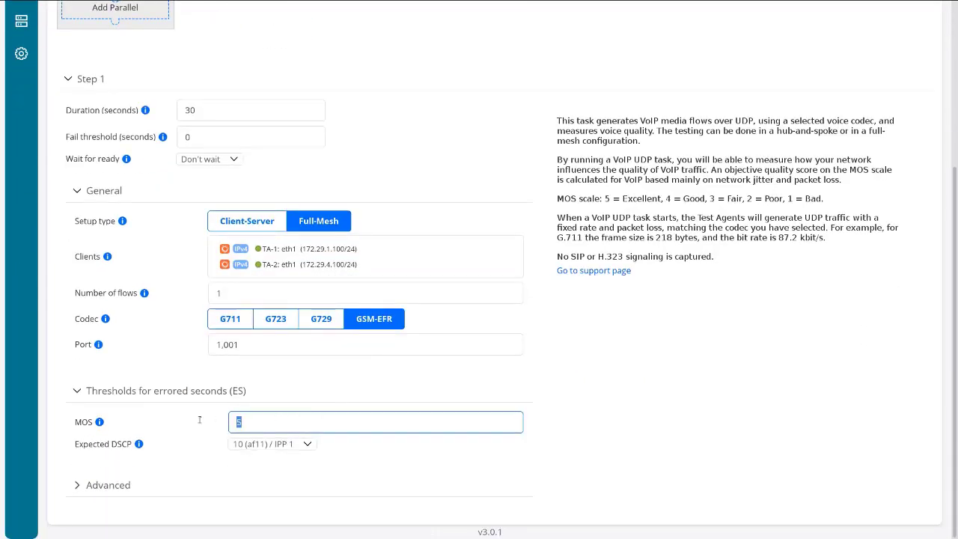
text(3)
key(BackSpace)
text(4)
click(627, 327)
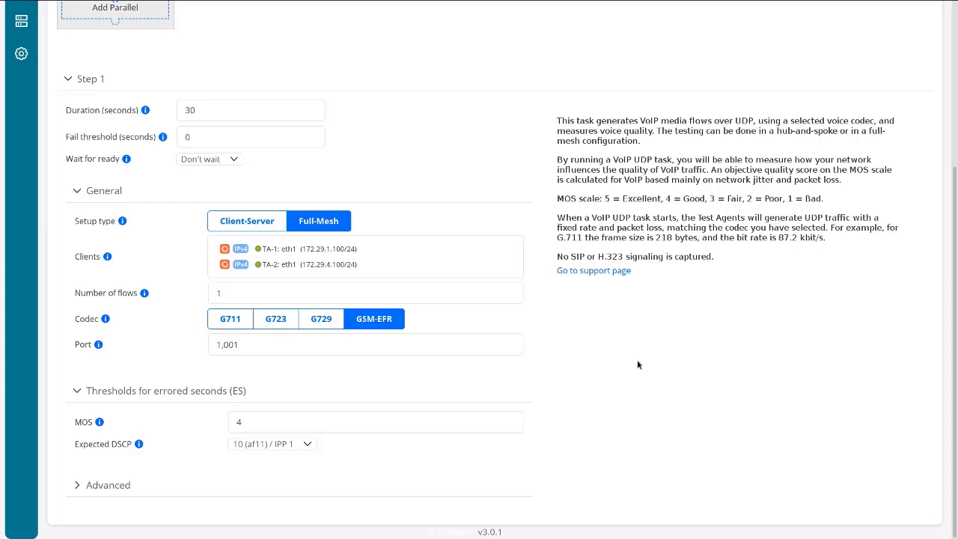
- Start the modified VoIP UDP LB test and inspect the errored seconds in a stream's ES history
scroll(831, 133, up, 3)
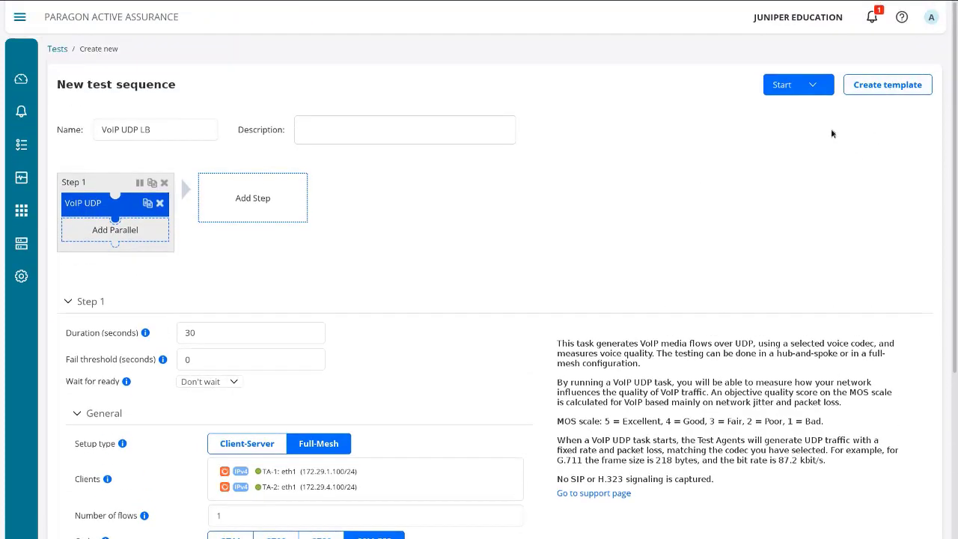
click(783, 88)
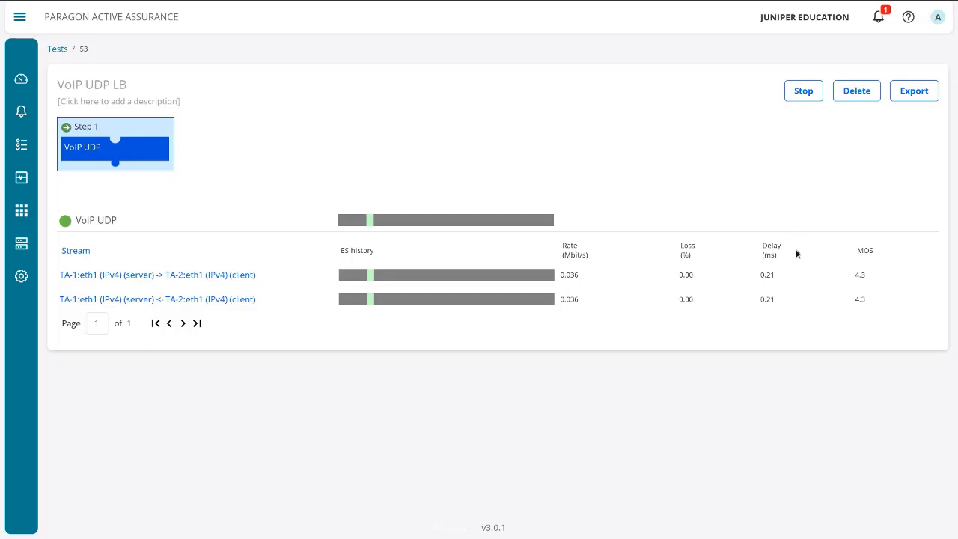
mouse_move(367, 300)
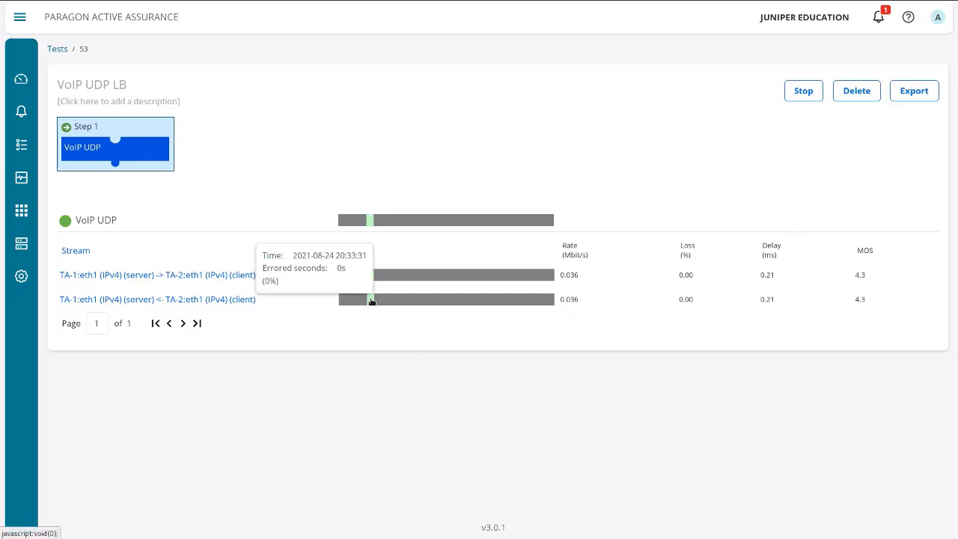